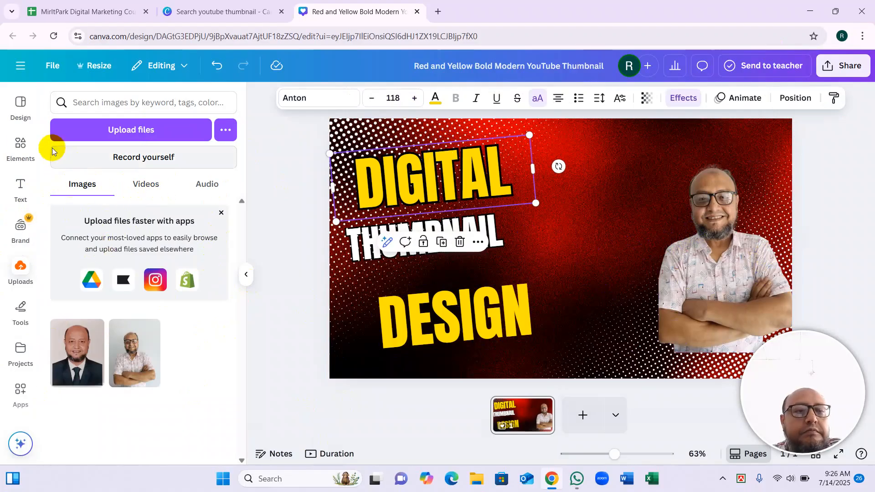
Add a square shape as a dark red rectangle locked in place behind the DIGITAL text
{"action": "left_click", "coordinate": [19, 156]}
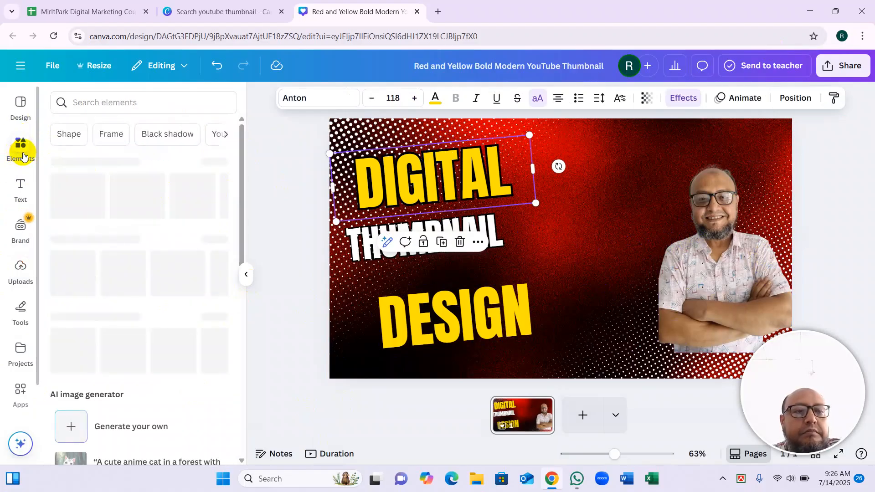
{"action": "left_click", "coordinate": [64, 269]}
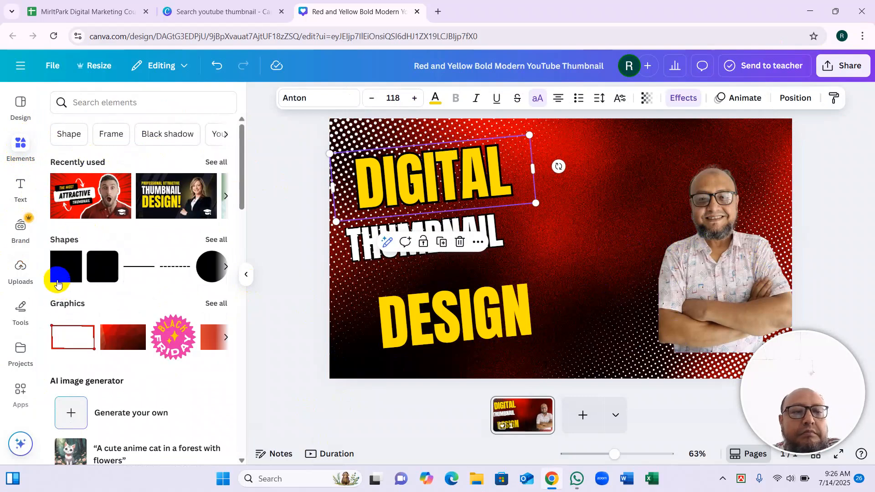
{"action": "left_click_drag", "start_coordinate": [567, 252], "coordinate": [521, 170]}
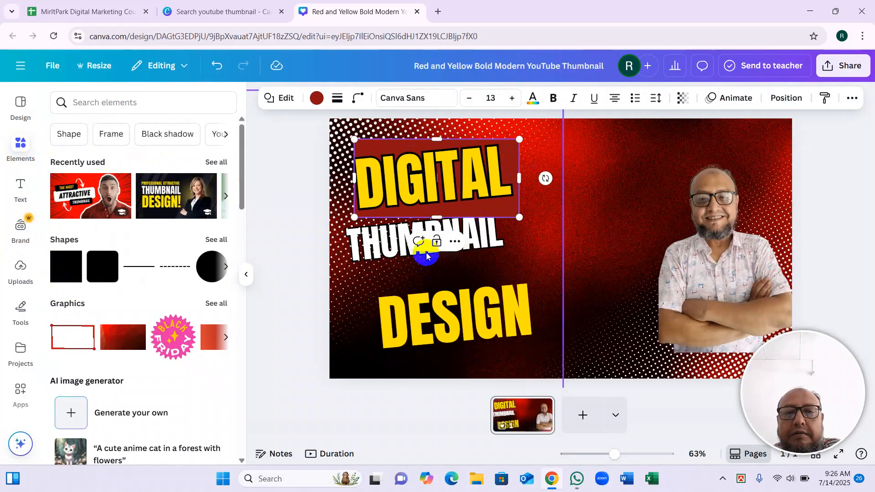
{"action": "key", "text": "Escape"}
Shrink the DIGITAL text to size 92.8 over the dark red rectangle
{"action": "left_click_drag", "start_coordinate": [118, 289], "coordinate": [474, 250]}
{"action": "mouse_move", "coordinate": [483, 201]}
{"action": "left_mouse_down"}
{"action": "mouse_move", "coordinate": [471, 173]}
{"action": "mouse_move", "coordinate": [462, 184]}
{"action": "mouse_move", "coordinate": [520, 217]}
{"action": "mouse_move", "coordinate": [499, 201]}
{"action": "mouse_move", "coordinate": [510, 185]}
{"action": "mouse_move", "coordinate": [496, 170]}
{"action": "mouse_move", "coordinate": [497, 211]}
{"action": "mouse_move", "coordinate": [501, 204]}
{"action": "left_mouse_up"}
{"action": "left_click", "coordinate": [498, 201]}
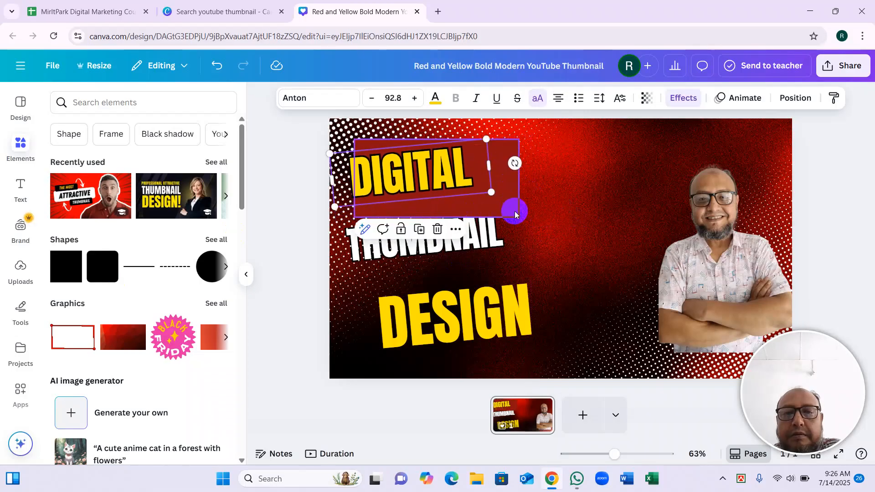
Move the DIGITAL text off the locked rectangle and over the upper part of the portrait
{"action": "left_click", "coordinate": [516, 215]}
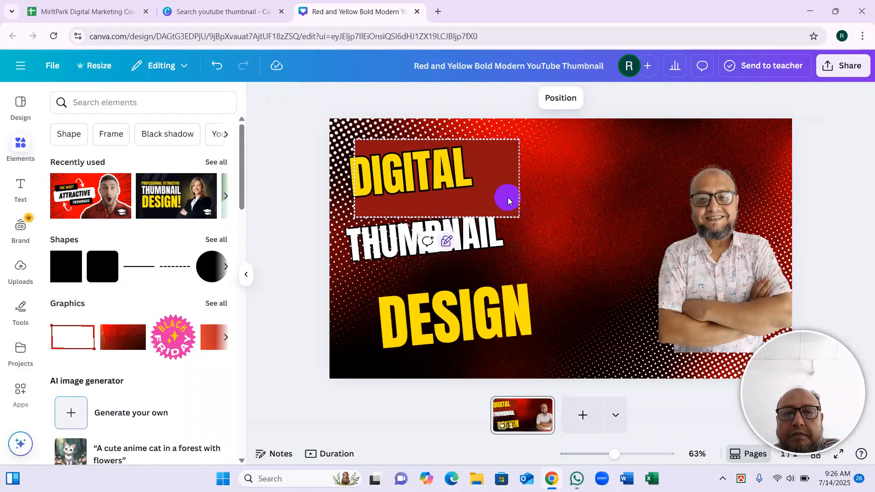
{"action": "left_click_drag", "start_coordinate": [496, 177], "coordinate": [534, 209]}
{"action": "left_click_drag", "start_coordinate": [518, 142], "coordinate": [719, 200]}
{"action": "left_click", "coordinate": [397, 177]}
{"action": "left_click_drag", "start_coordinate": [418, 196], "coordinate": [515, 221]}
{"action": "left_click", "coordinate": [481, 148]}
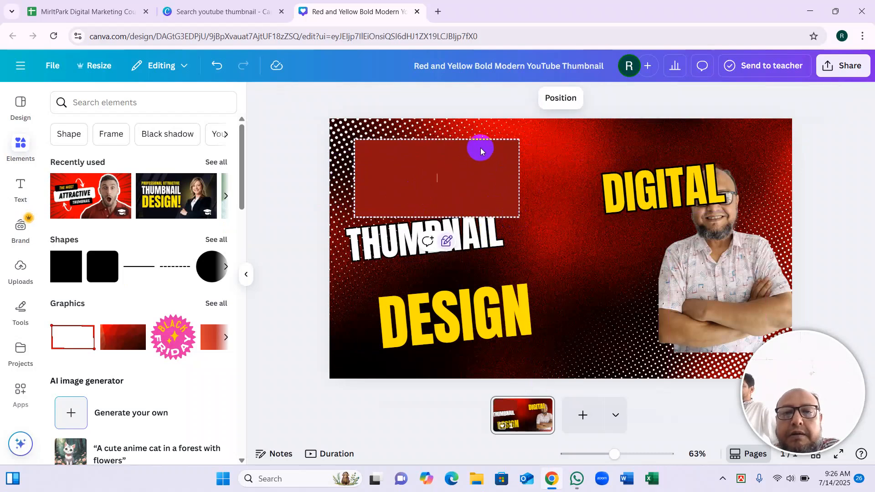
Try to move the locked dark red rectangle above the DESIGN text
{"action": "left_click", "coordinate": [480, 135]}
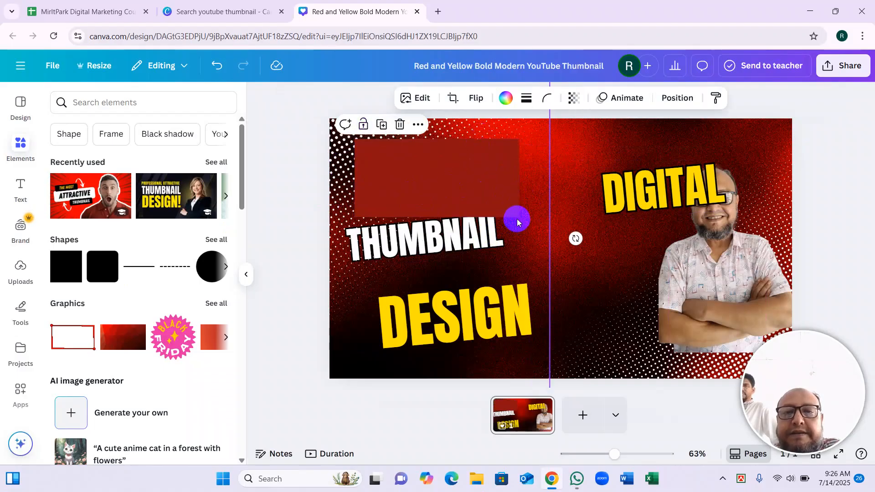
{"action": "left_click", "coordinate": [499, 198]}
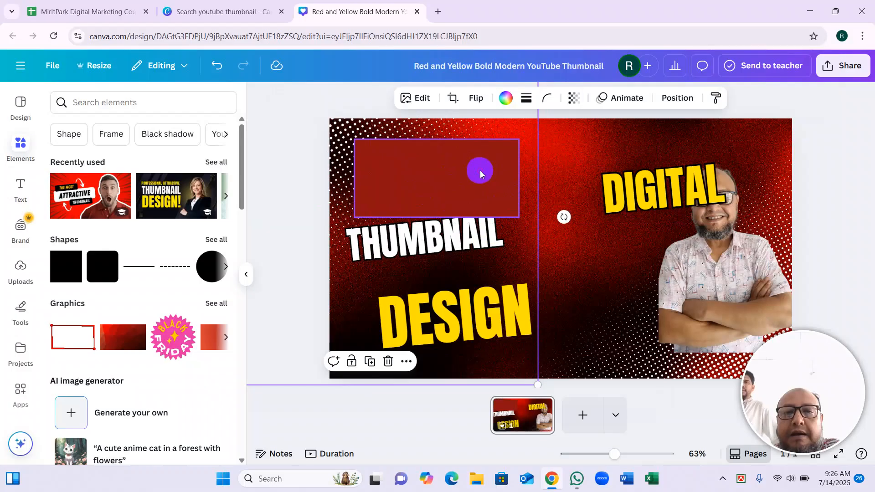
{"action": "left_click_drag", "start_coordinate": [481, 170], "coordinate": [518, 156]}
{"action": "left_click", "coordinate": [456, 171]}
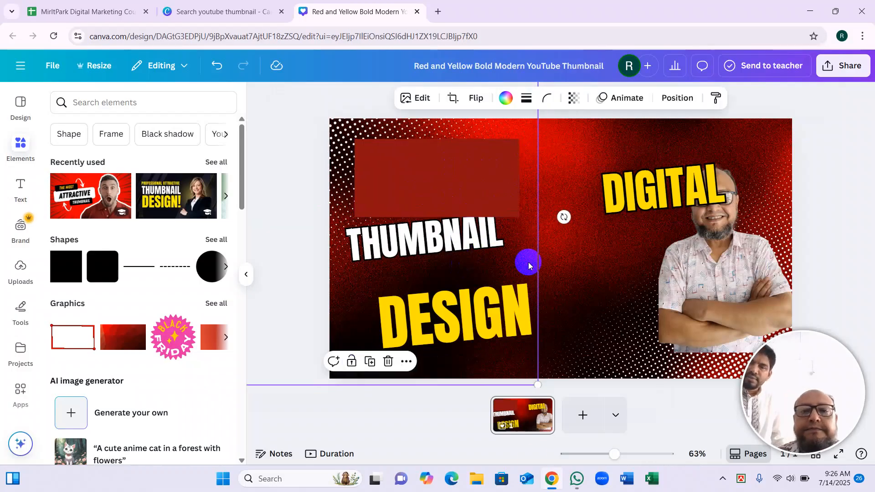
{"action": "left_click_drag", "start_coordinate": [488, 156], "coordinate": [555, 196]}
{"action": "left_click", "coordinate": [643, 339]}
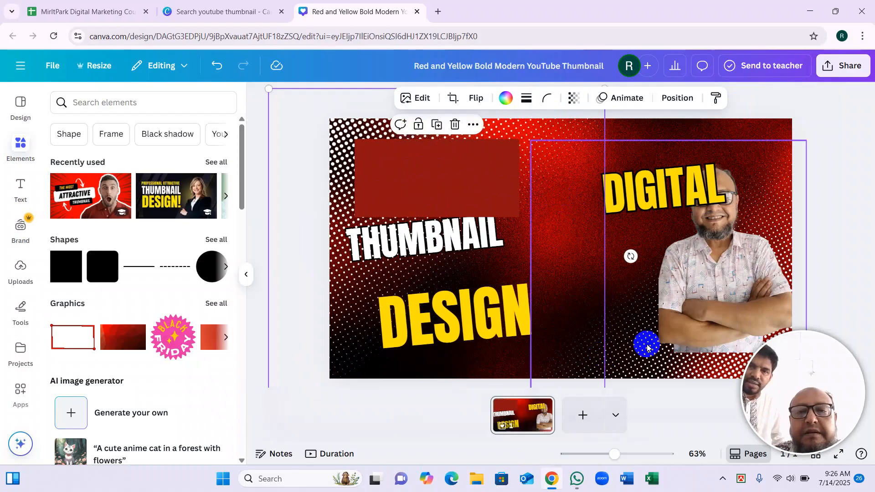
{"action": "left_click_drag", "start_coordinate": [448, 179], "coordinate": [429, 199]}
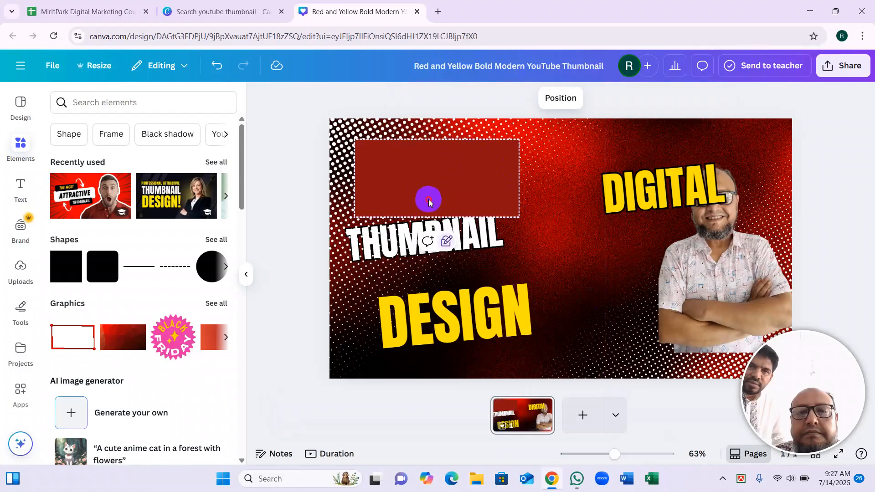
{"action": "left_click", "coordinate": [634, 244]}
{"action": "left_click", "coordinate": [488, 205]}
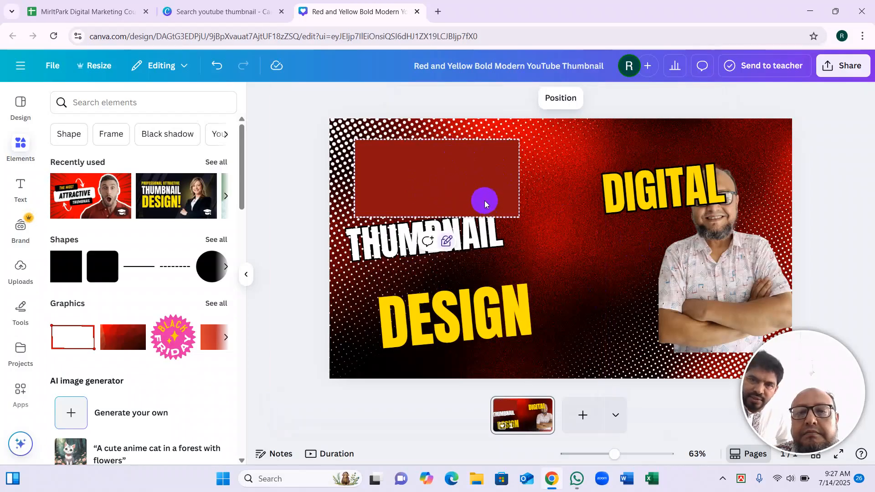
{"action": "left_click_drag", "start_coordinate": [440, 195], "coordinate": [429, 288]}
Delete both halftone dot graphics and the THUMBNAIL text from the design
{"action": "left_click", "coordinate": [648, 313]}
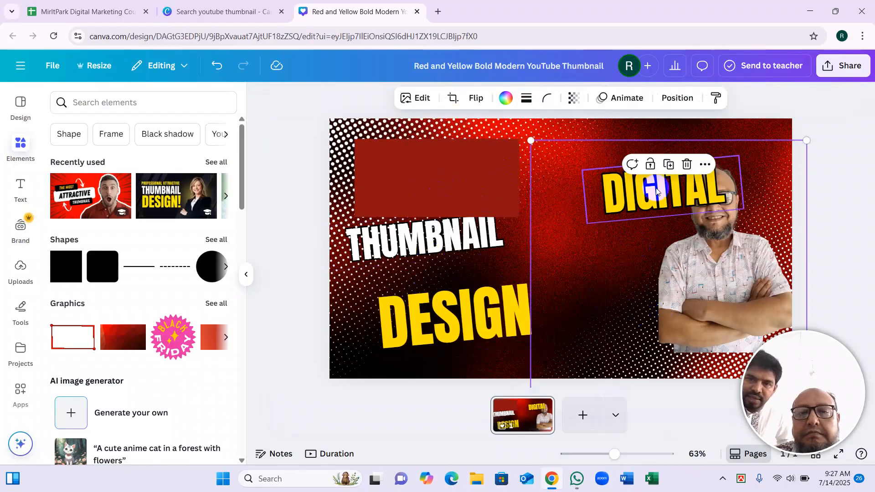
{"action": "left_click", "coordinate": [687, 165]}
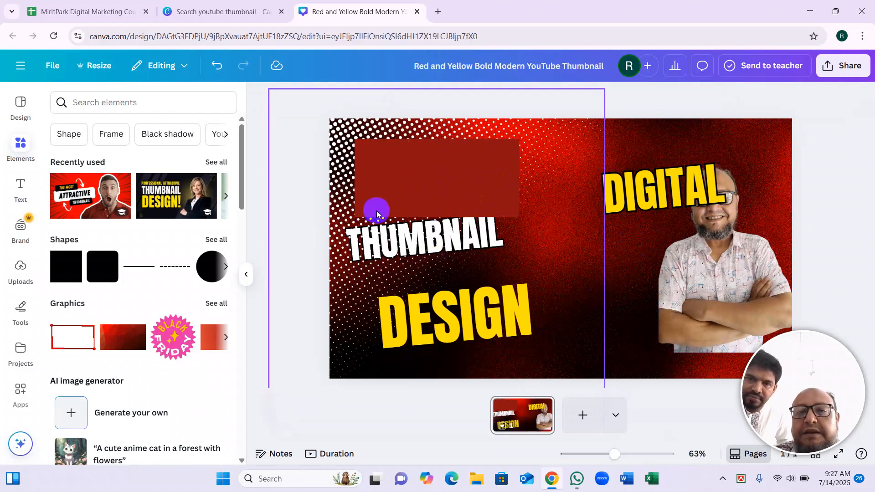
{"action": "left_click", "coordinate": [401, 140]}
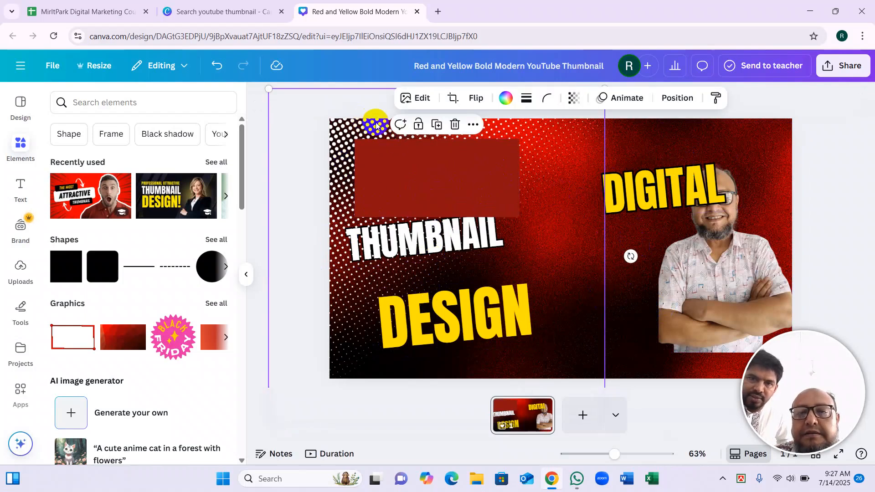
{"action": "left_click", "coordinate": [454, 127]}
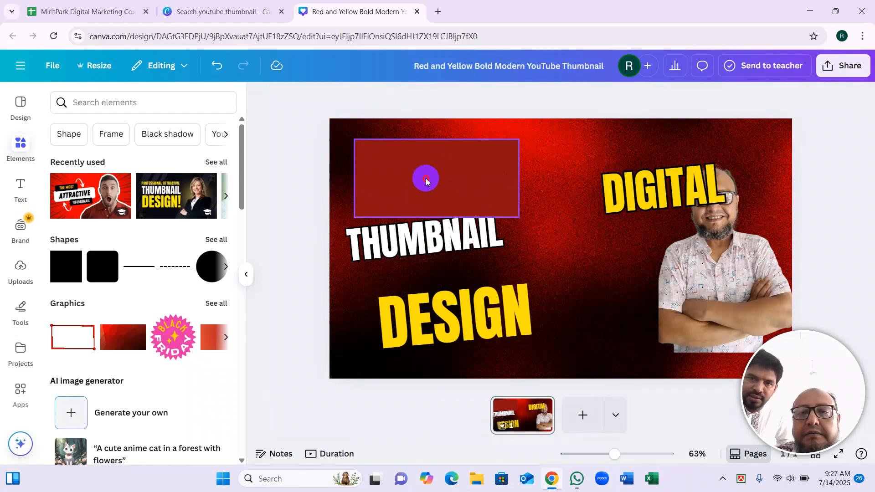
{"action": "left_click_drag", "start_coordinate": [424, 180], "coordinate": [554, 244]}
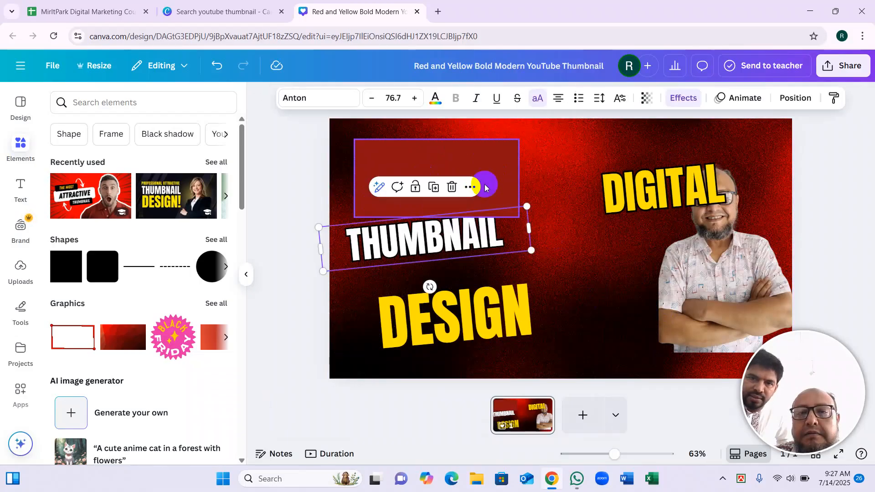
{"action": "left_click", "coordinate": [452, 187]}
Unlock the dark red rectangle and delete it from the design
{"action": "double_click", "coordinate": [452, 188]}
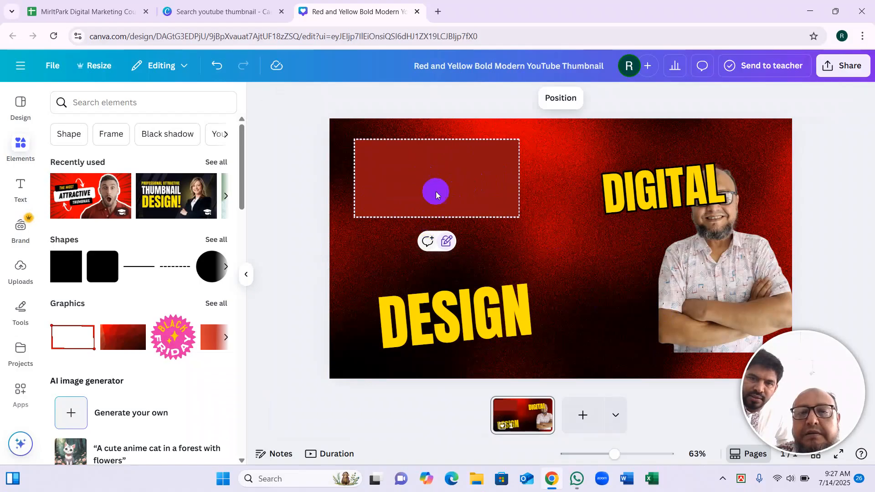
{"action": "left_click", "coordinate": [446, 242]}
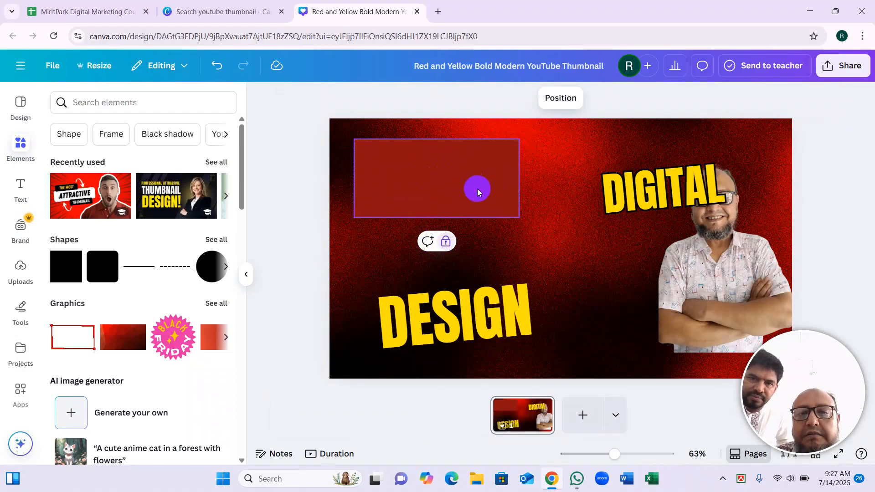
{"action": "left_click", "coordinate": [446, 242]}
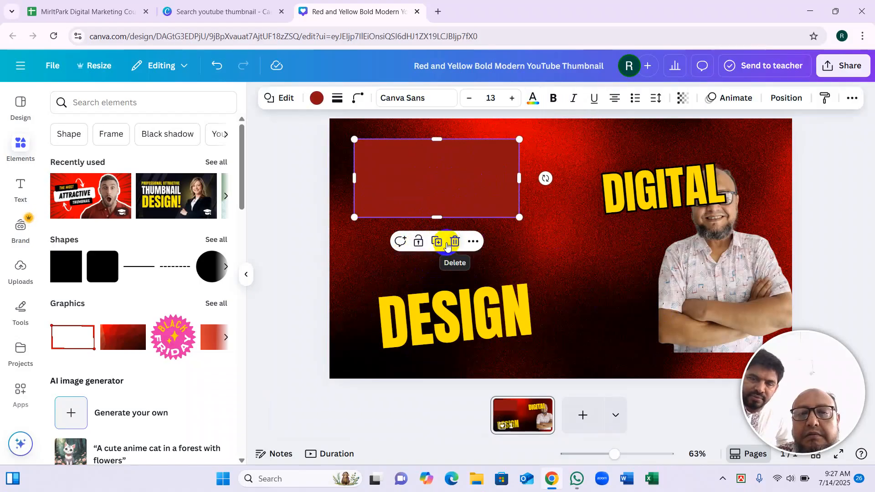
{"action": "left_click", "coordinate": [455, 242]}
Move the DIGITAL text to just above DESIGN and shift the portrait closer to the two words
{"action": "left_click_drag", "start_coordinate": [675, 192], "coordinate": [481, 231]}
{"action": "left_click", "coordinate": [741, 293]}
{"action": "left_click_drag", "start_coordinate": [741, 293], "coordinate": [699, 309]}
{"action": "left_click", "coordinate": [771, 224]}
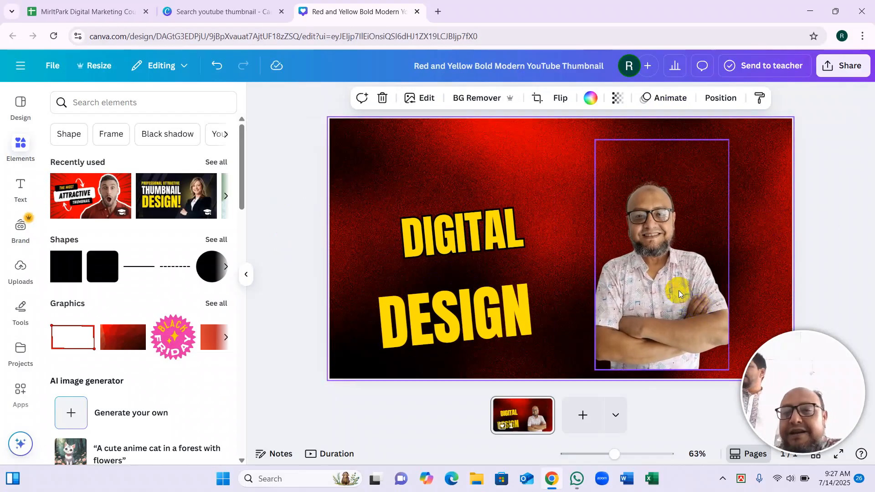
Apply the Outline shadow effect to the portrait photo
{"action": "left_click", "coordinate": [723, 262]}
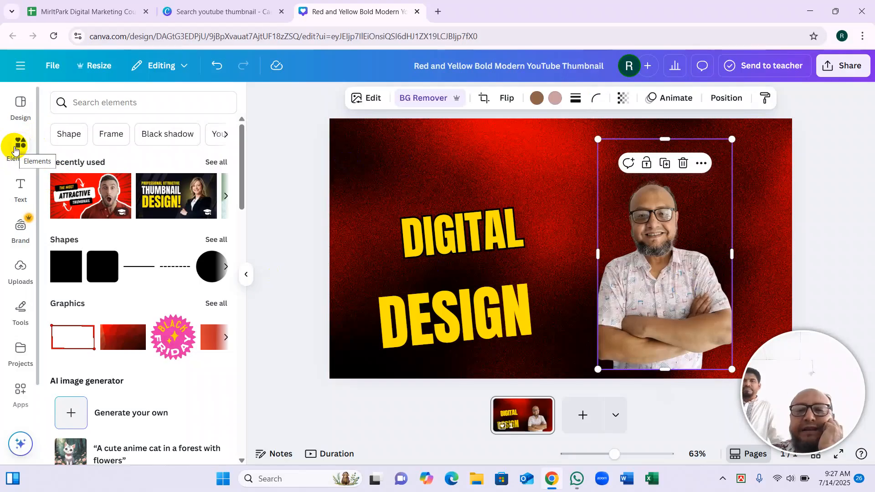
{"action": "left_click", "coordinate": [374, 100]}
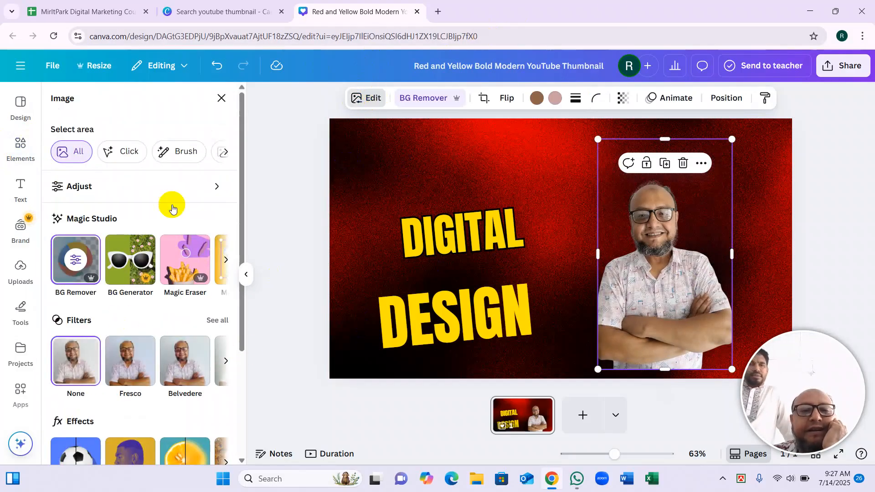
{"action": "scroll", "coordinate": [96, 341], "scroll_direction": "down", "scroll_amount": 3}
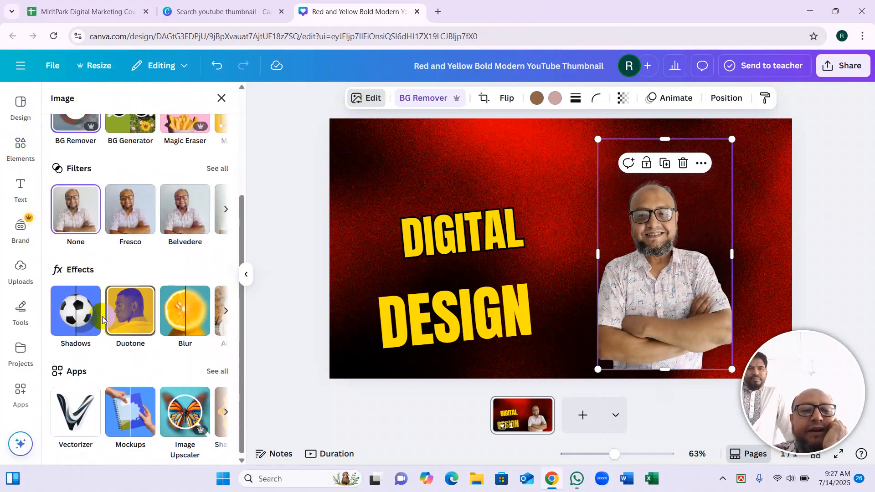
{"action": "left_click", "coordinate": [85, 315]}
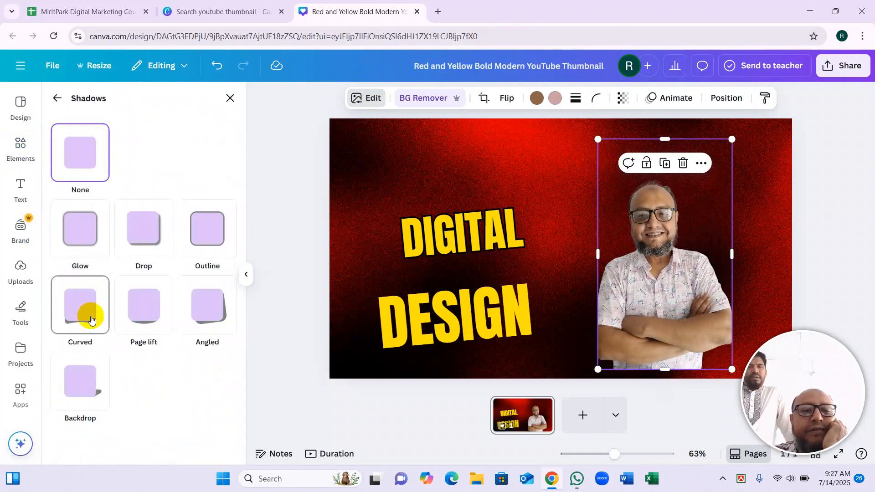
{"action": "left_click", "coordinate": [209, 245]}
{"action": "scroll", "coordinate": [225, 346], "scroll_direction": "down", "scroll_amount": 2}
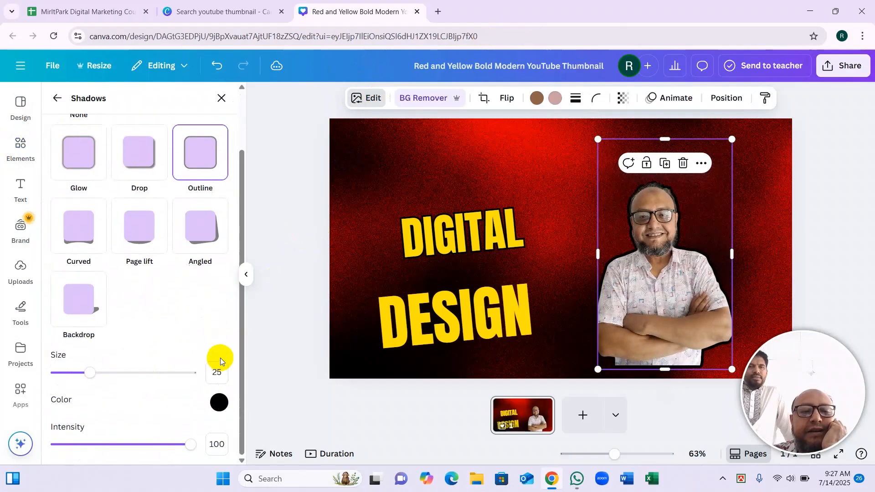
Set the portrait's outline color to white and its size to 10
{"action": "left_click", "coordinate": [220, 404]}
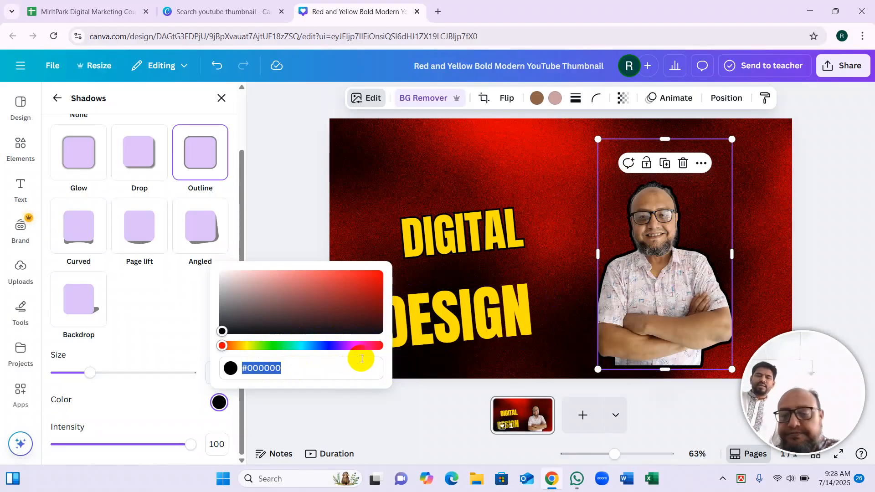
{"action": "type", "text": "#"}
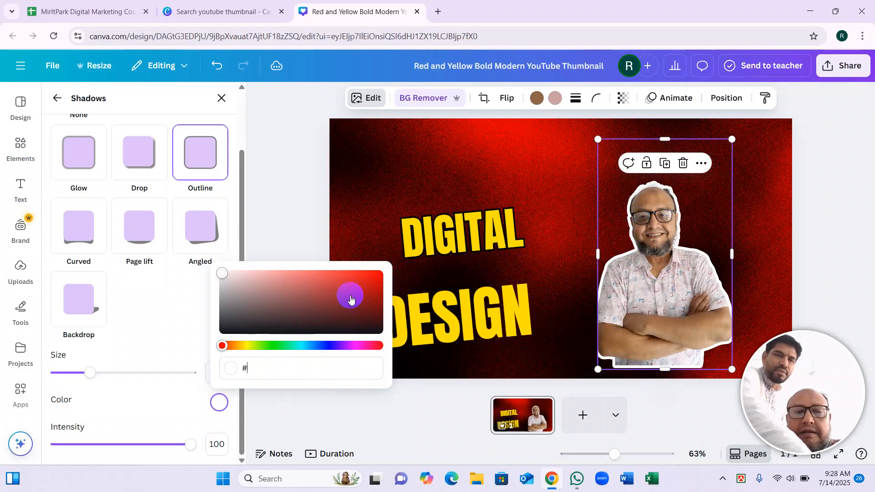
{"action": "left_click_drag", "start_coordinate": [90, 375], "coordinate": [70, 383]}
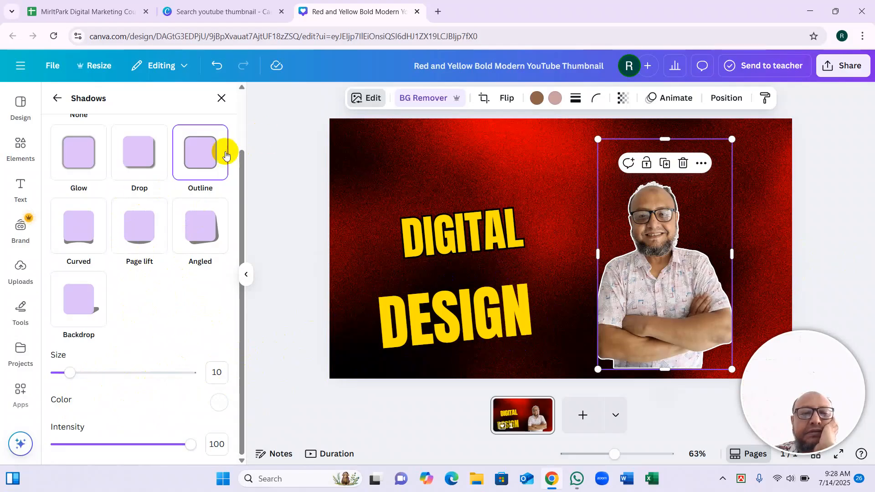
{"action": "left_click", "coordinate": [385, 286]}
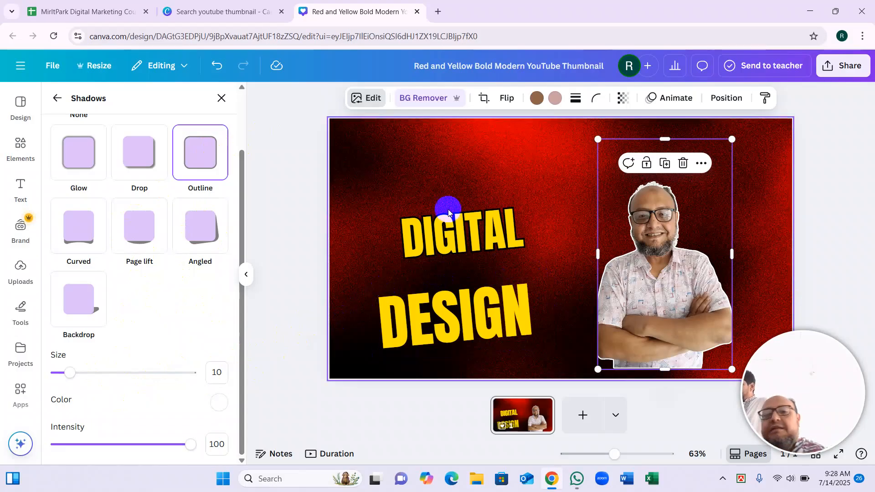
{"action": "left_click", "coordinate": [461, 228]}
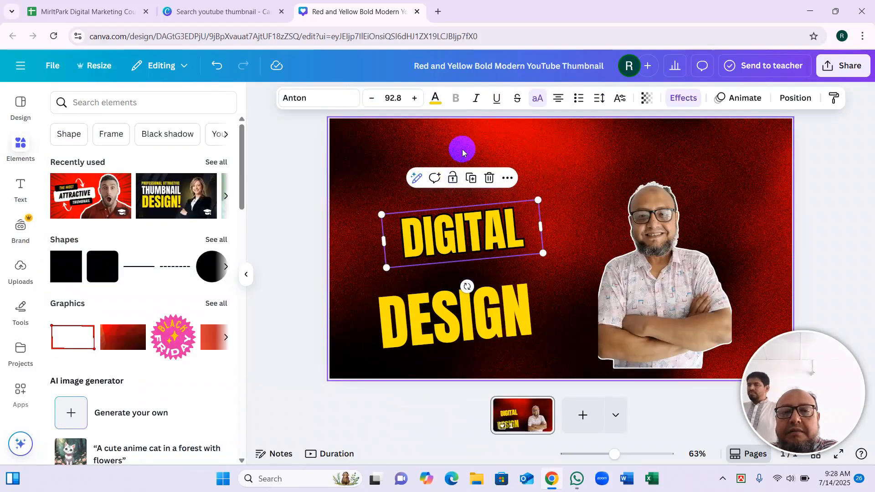
{"action": "left_click", "coordinate": [462, 149]}
{"action": "left_click", "coordinate": [622, 363]}
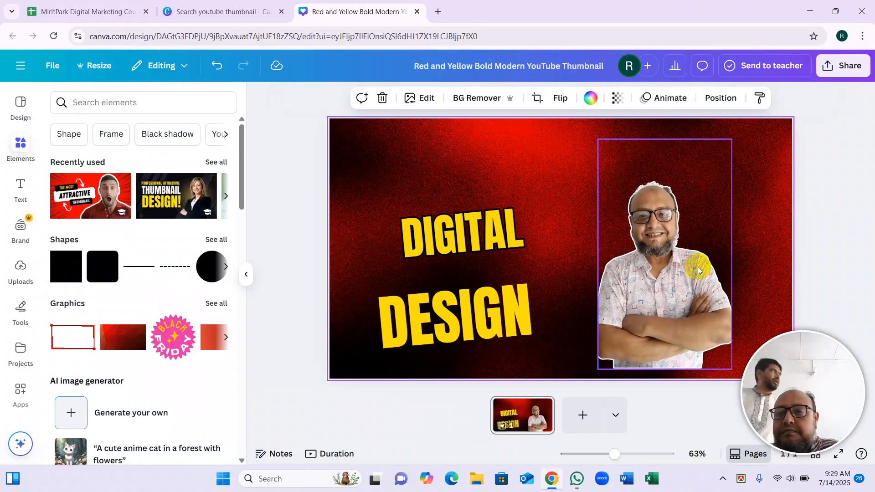
{"action": "left_click", "coordinate": [685, 233]}
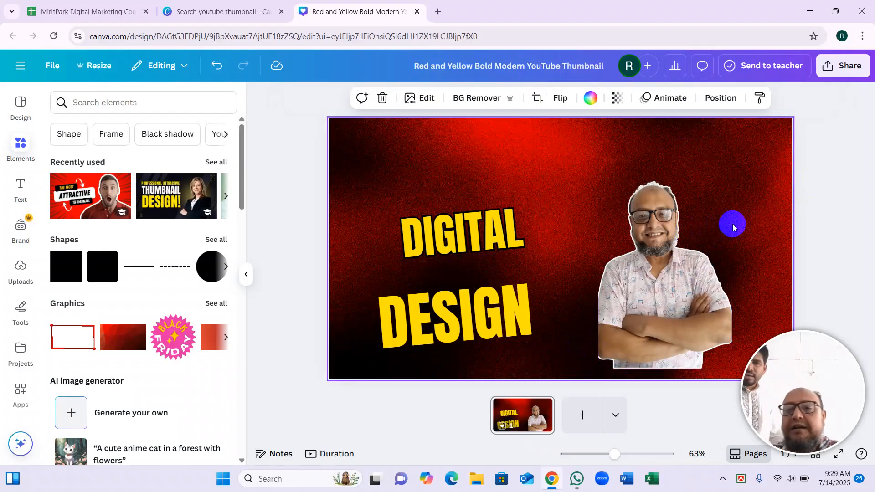
Enlarge the portrait and position it to fill the thumbnail's right side, with its lower part beyond the bottom edge
{"action": "left_click", "coordinate": [708, 269]}
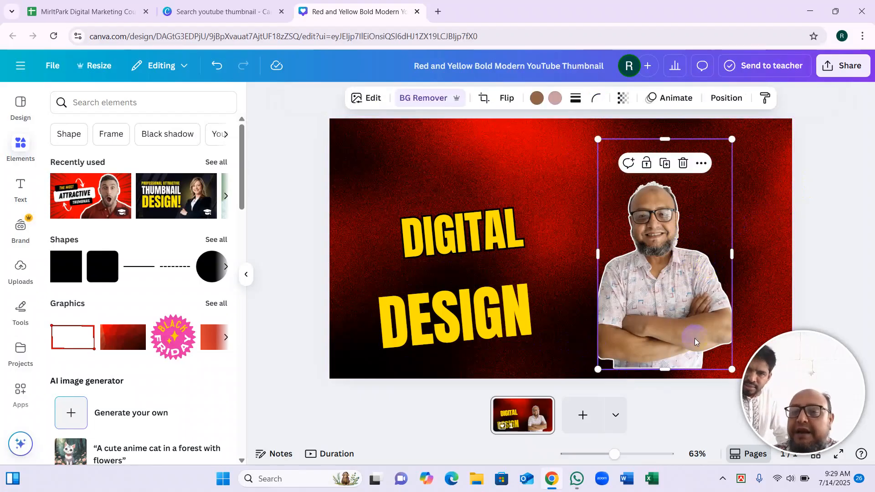
{"action": "left_click_drag", "start_coordinate": [732, 369], "coordinate": [805, 490]}
{"action": "left_click_drag", "start_coordinate": [659, 283], "coordinate": [644, 247]}
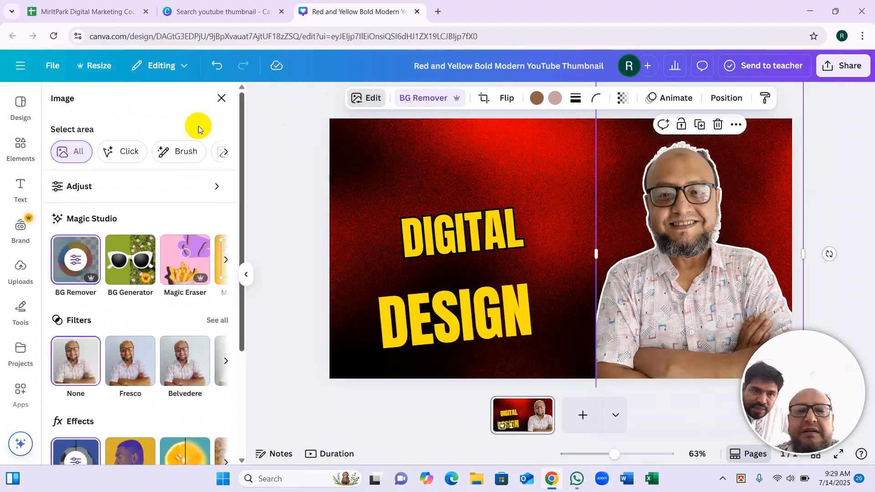
Adjust the portrait photo to temperature -13, tint 7, brightness 23 and contrast 13
{"action": "left_click", "coordinate": [77, 187]}
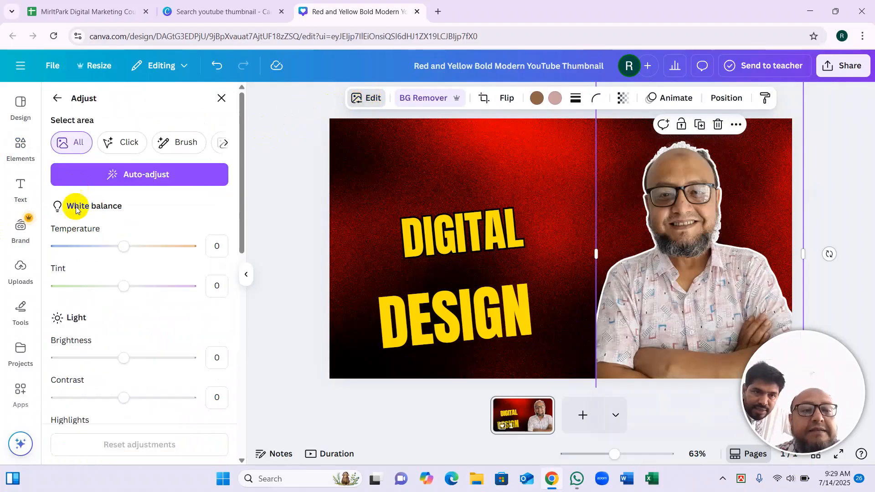
{"action": "left_click_drag", "start_coordinate": [124, 255], "coordinate": [129, 291]}
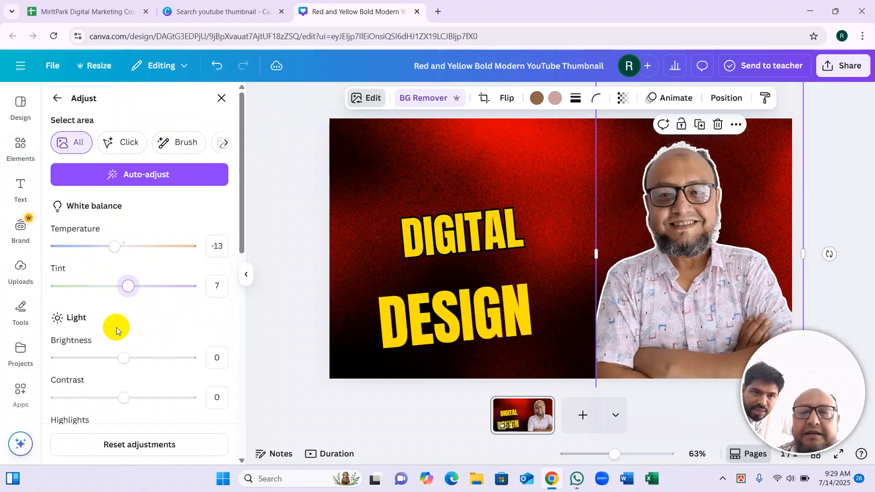
{"action": "left_click_drag", "start_coordinate": [121, 358], "coordinate": [139, 367]}
{"action": "mouse_move", "coordinate": [130, 407]}
{"action": "left_mouse_down"}
{"action": "mouse_move", "coordinate": [162, 409]}
{"action": "mouse_move", "coordinate": [132, 402]}
{"action": "left_mouse_up"}
Set the portrait photo's highlights to 32 and its shadows to 31
{"action": "scroll", "coordinate": [182, 262], "scroll_direction": "down", "scroll_amount": 3}
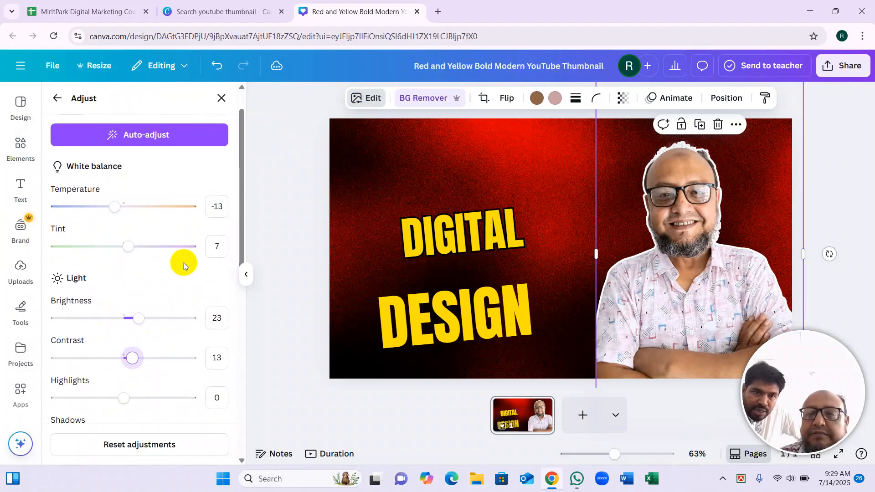
{"action": "left_click_drag", "start_coordinate": [124, 369], "coordinate": [146, 373]}
{"action": "mouse_move", "coordinate": [127, 410]}
{"action": "left_mouse_down"}
{"action": "mouse_move", "coordinate": [146, 411]}
{"action": "mouse_move", "coordinate": [140, 404]}
{"action": "left_mouse_up"}
{"action": "scroll", "coordinate": [137, 393], "scroll_direction": "down", "scroll_amount": 2}
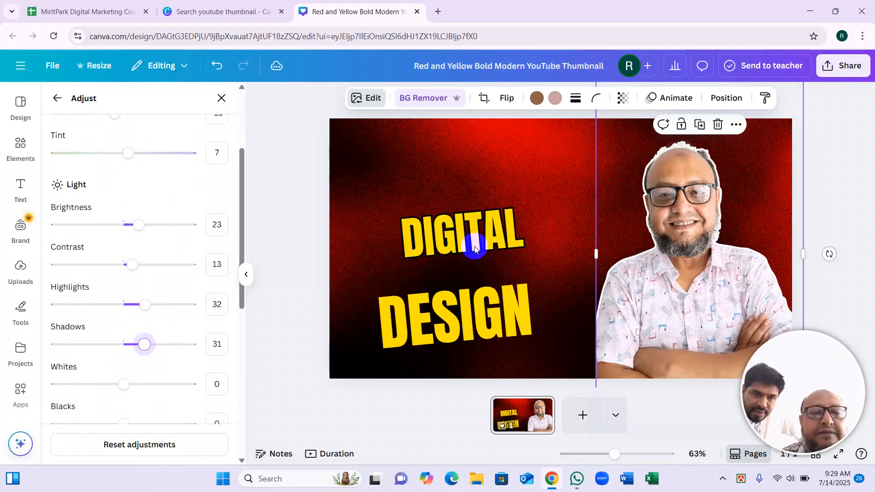
{"action": "left_click", "coordinate": [284, 218]}
{"action": "left_click", "coordinate": [416, 181]}
{"action": "left_click", "coordinate": [723, 261]}
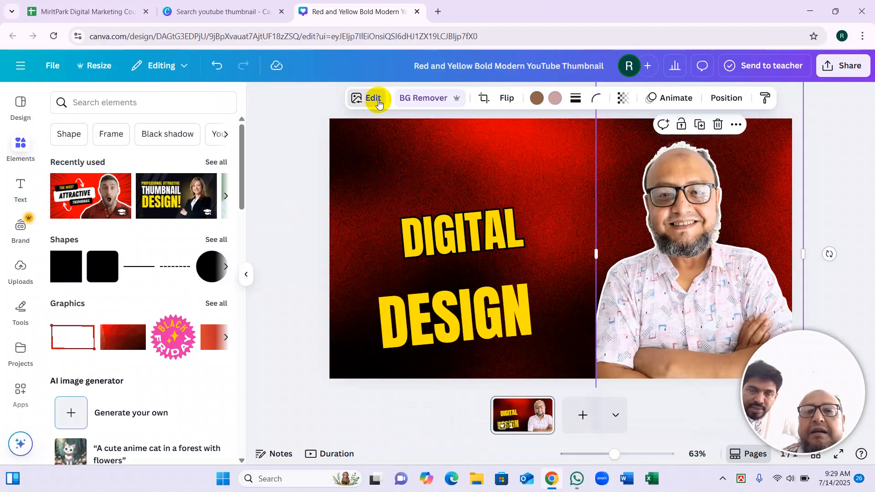
{"action": "left_click", "coordinate": [374, 99]}
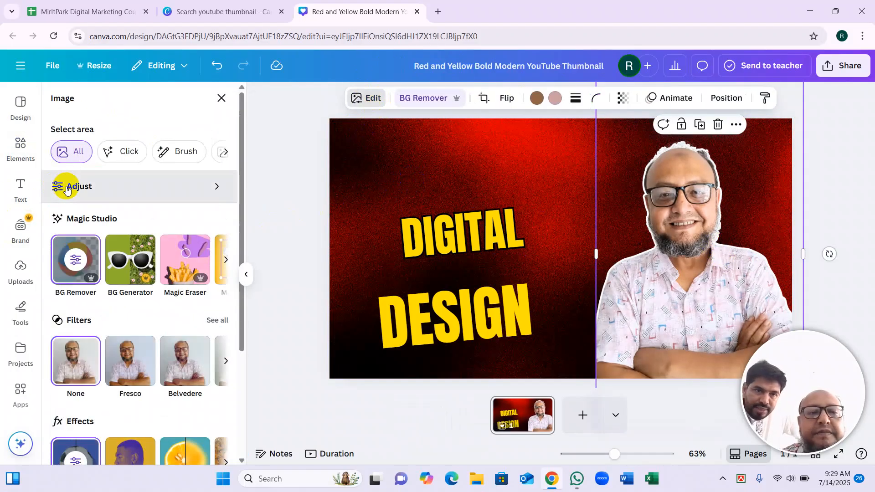
{"action": "left_click", "coordinate": [67, 188]}
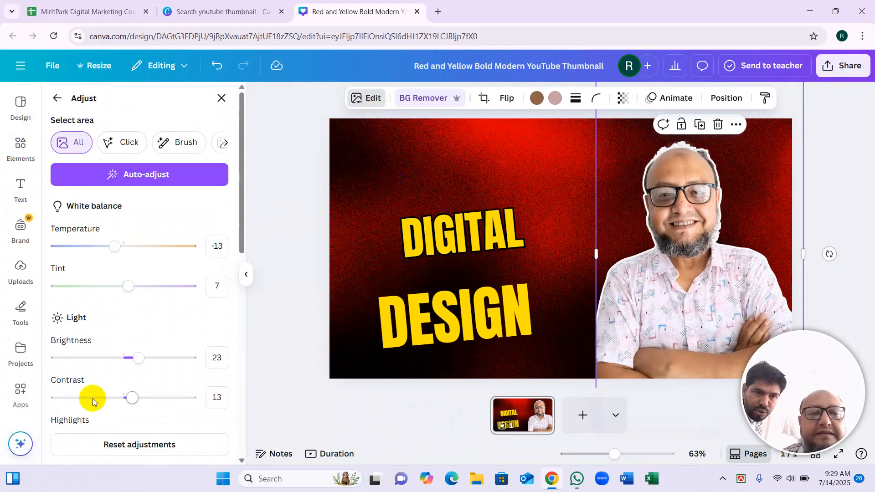
{"action": "scroll", "coordinate": [96, 369], "scroll_direction": "down", "scroll_amount": 2}
{"action": "scroll", "coordinate": [96, 360], "scroll_direction": "up", "scroll_amount": 2}
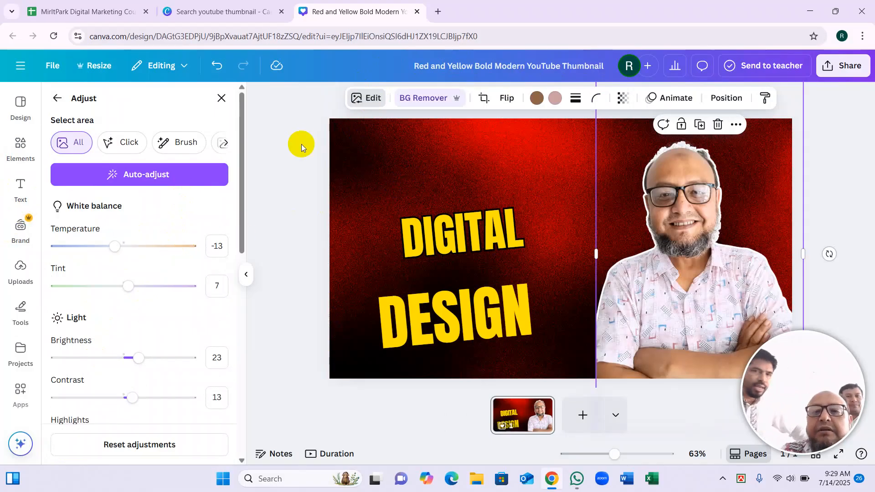
{"action": "left_click", "coordinate": [388, 170]}
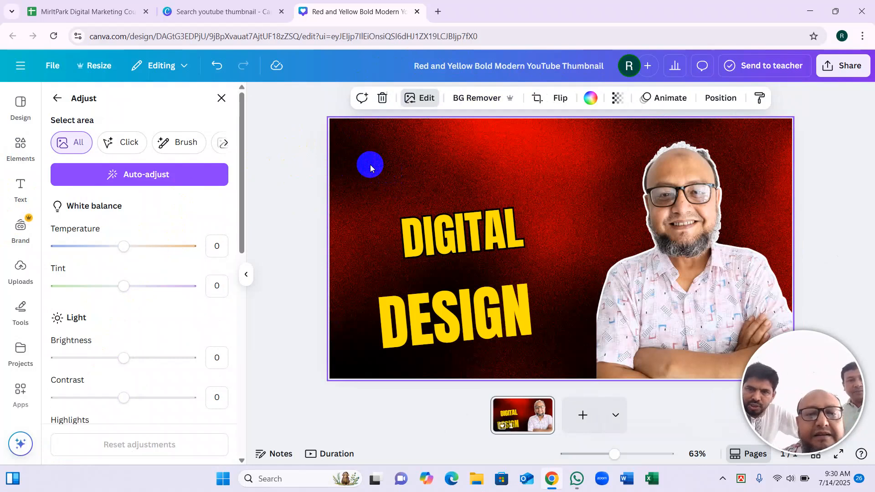
Set the portrait photo's temperature back to 0 and its tint to 6
{"action": "left_click", "coordinate": [687, 242]}
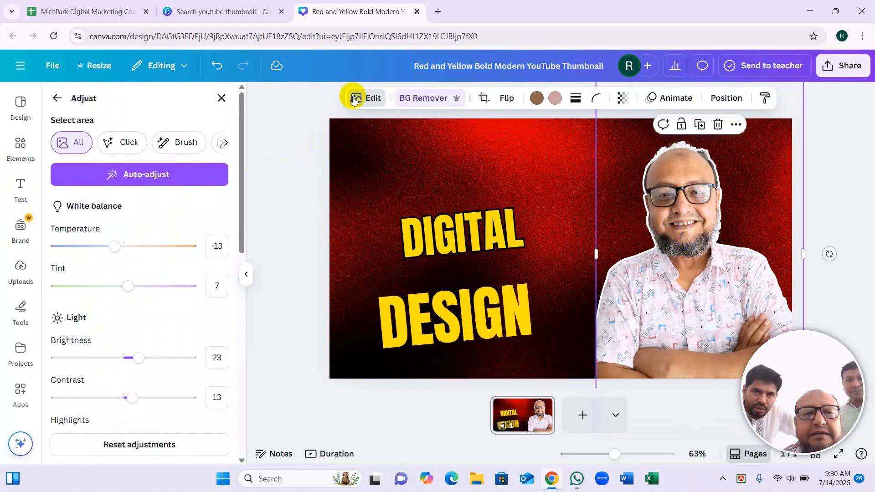
{"action": "left_click", "coordinate": [365, 101]}
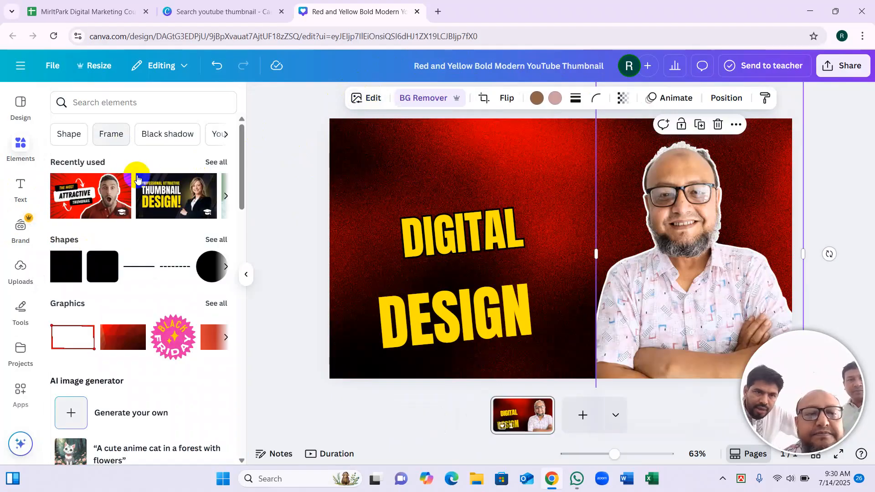
{"action": "scroll", "coordinate": [152, 176], "scroll_direction": "down", "scroll_amount": 3}
{"action": "left_click", "coordinate": [367, 142]}
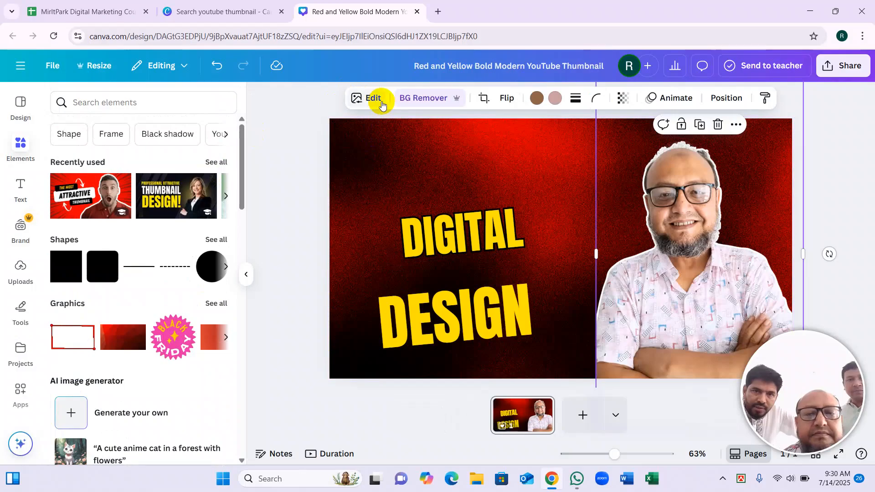
{"action": "left_click", "coordinate": [375, 98]}
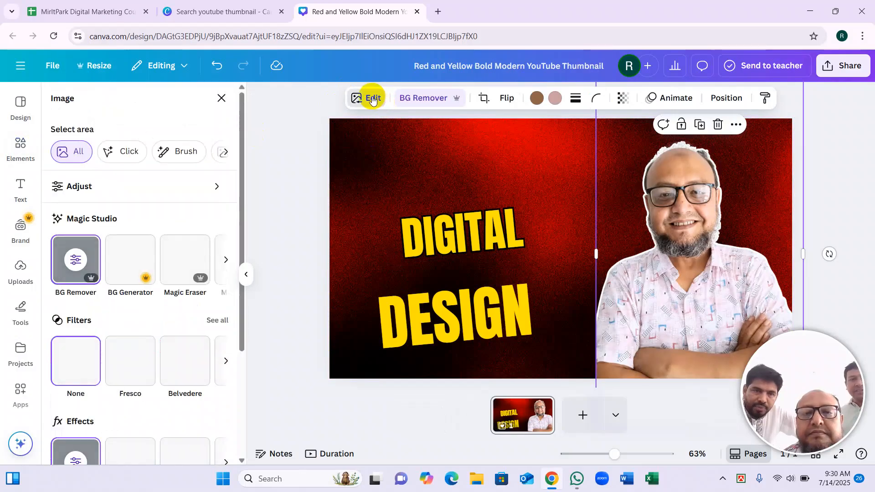
{"action": "left_click", "coordinate": [80, 186]}
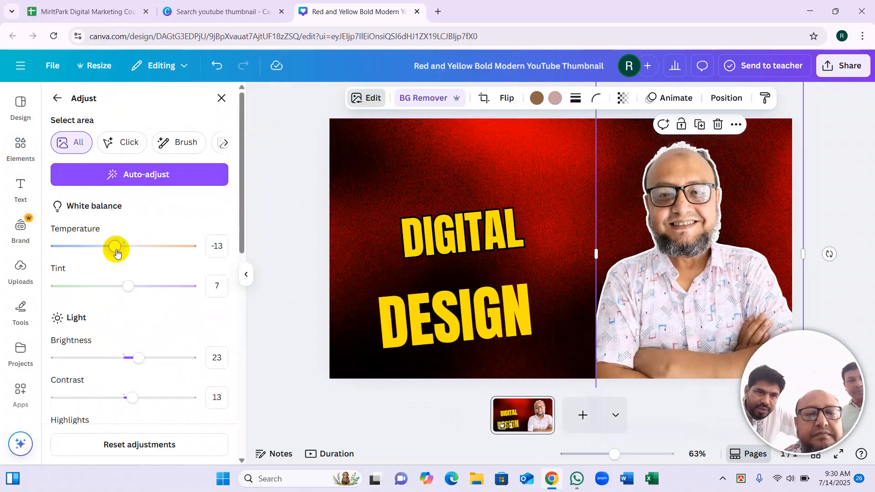
{"action": "mouse_move", "coordinate": [120, 253]}
{"action": "left_mouse_down"}
{"action": "mouse_move", "coordinate": [146, 248]}
{"action": "mouse_move", "coordinate": [115, 248]}
{"action": "mouse_move", "coordinate": [124, 246]}
{"action": "left_mouse_up"}
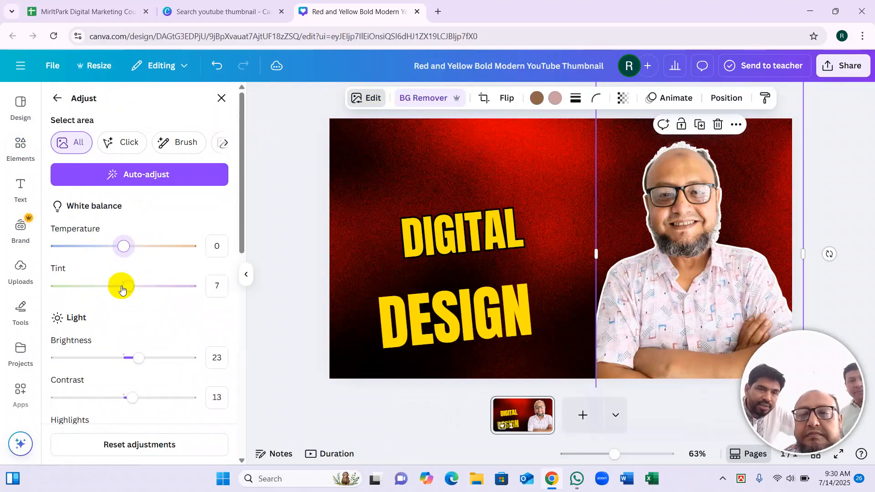
{"action": "mouse_move", "coordinate": [126, 295]}
{"action": "left_mouse_down"}
{"action": "mouse_move", "coordinate": [138, 291]}
{"action": "mouse_move", "coordinate": [128, 287]}
{"action": "left_mouse_up"}
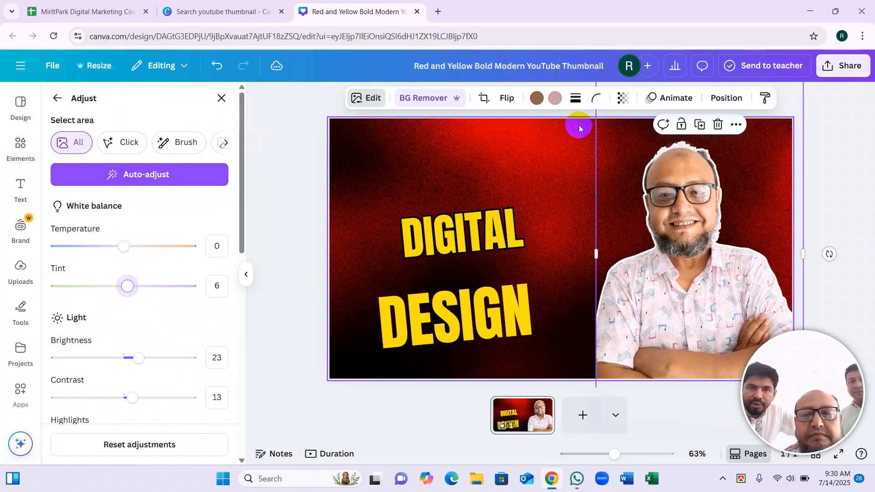
Replace the thumbnail's red textured background with a solid default color, trying lime green before choosing violet
{"action": "left_click", "coordinate": [543, 160]}
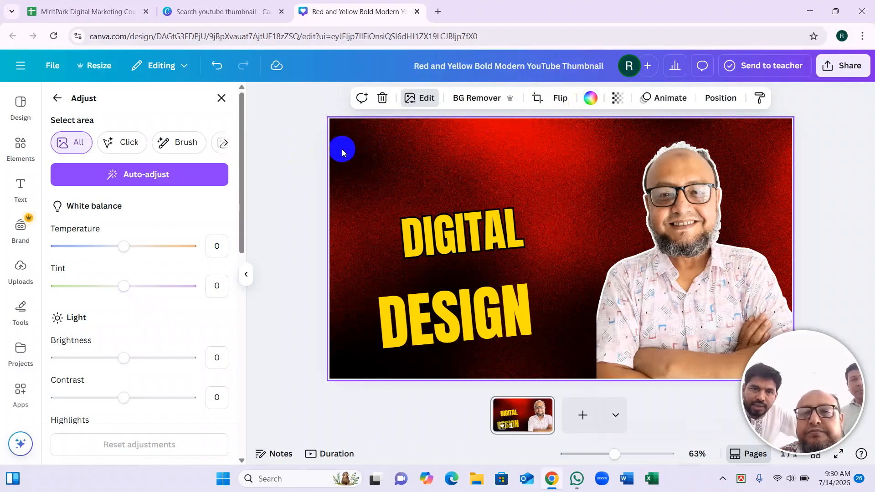
{"action": "left_click", "coordinate": [589, 100]}
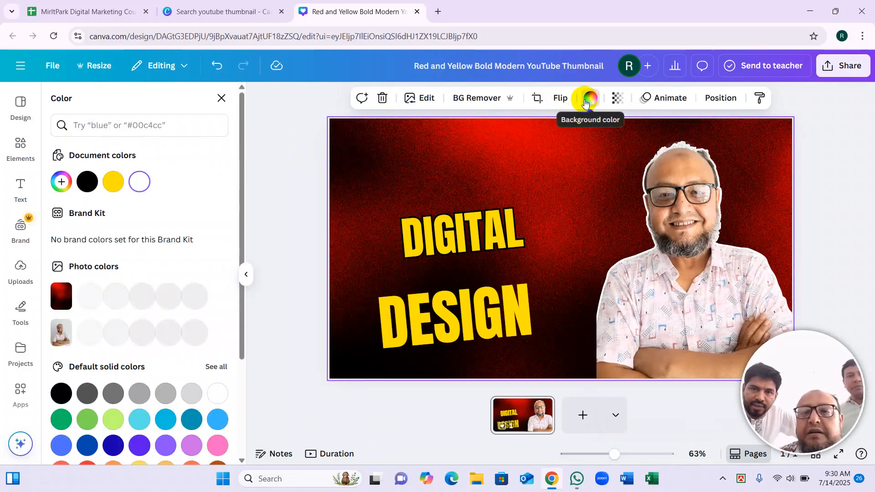
{"action": "left_click", "coordinate": [110, 419]}
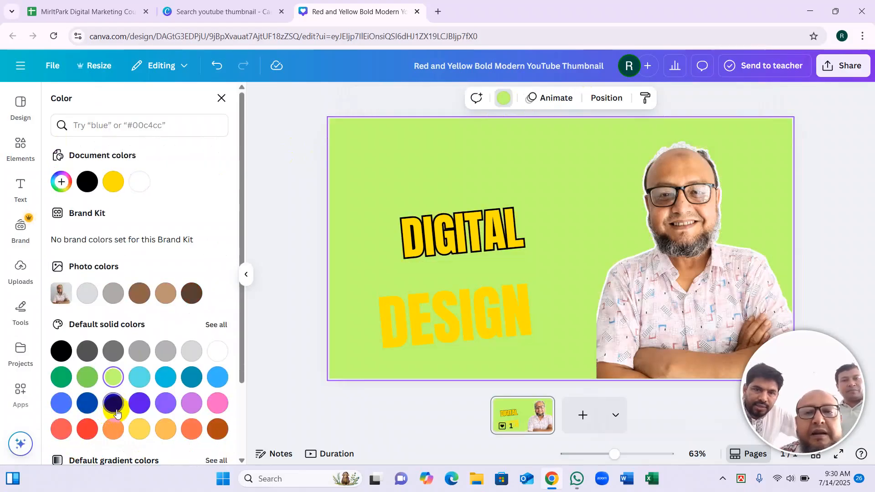
{"action": "left_click", "coordinate": [138, 404]}
{"action": "left_click_drag", "start_coordinate": [138, 403], "coordinate": [820, 366]}
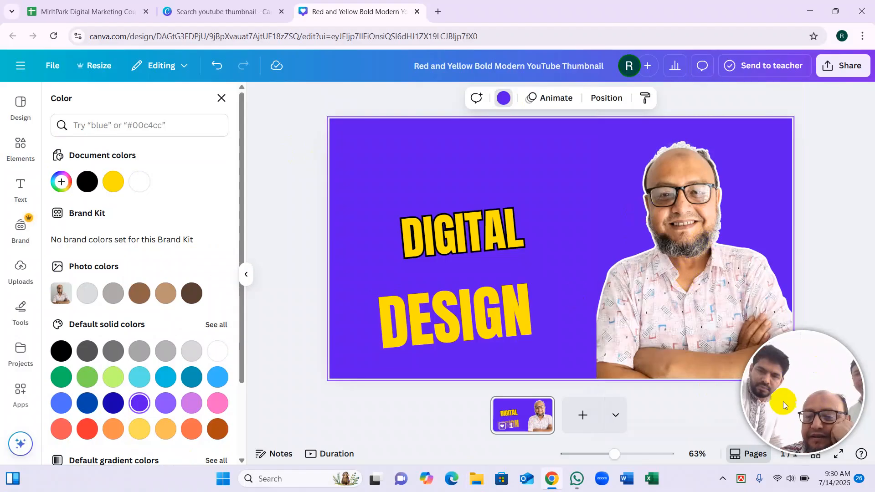